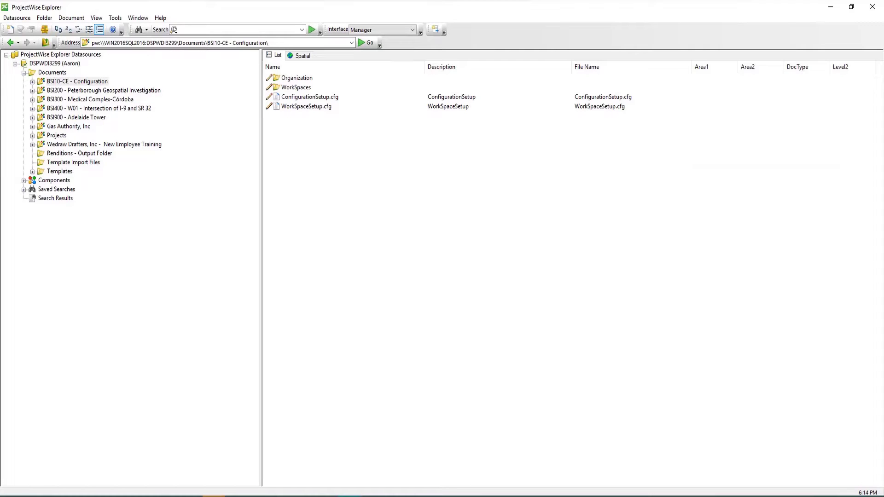
Review the Document Search and Search Builder wizards on the Wizard Manager's Search Definition tab
left_click(116, 18)
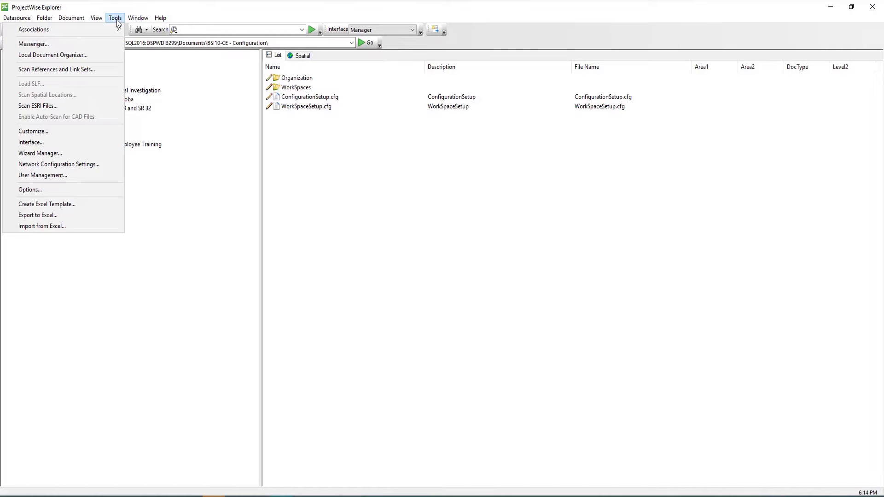
left_click(64, 153)
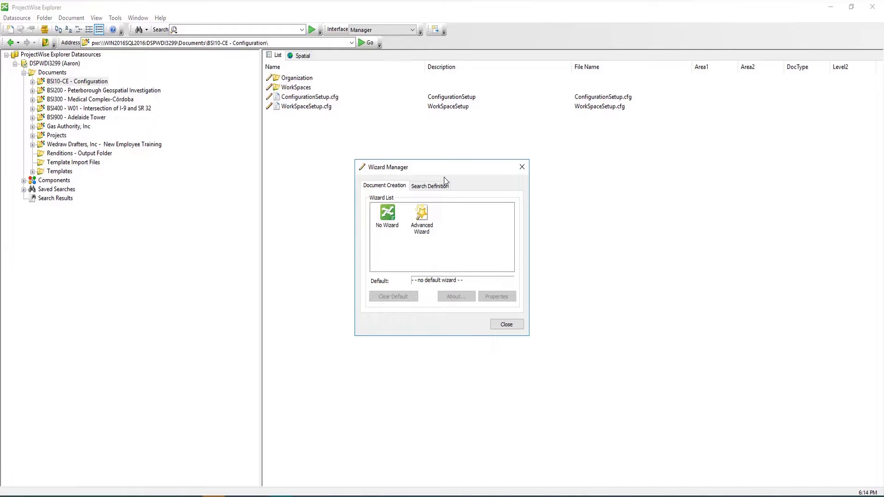
left_click(433, 188)
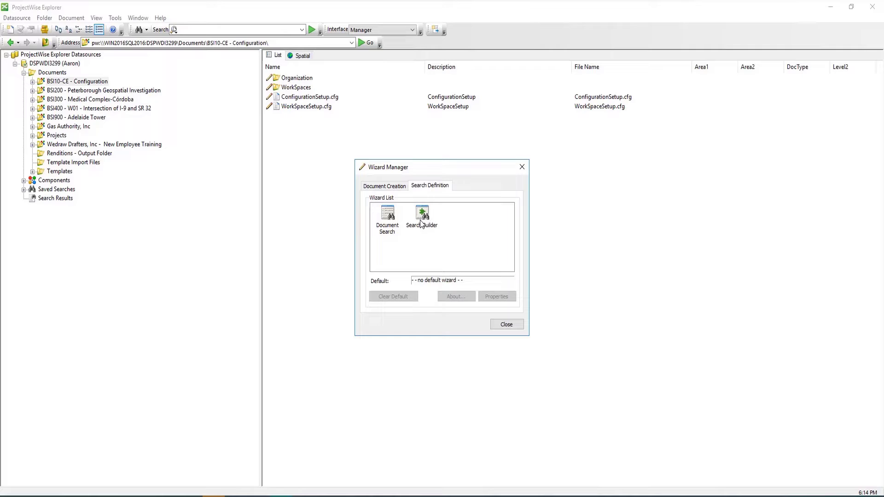
left_click(388, 231)
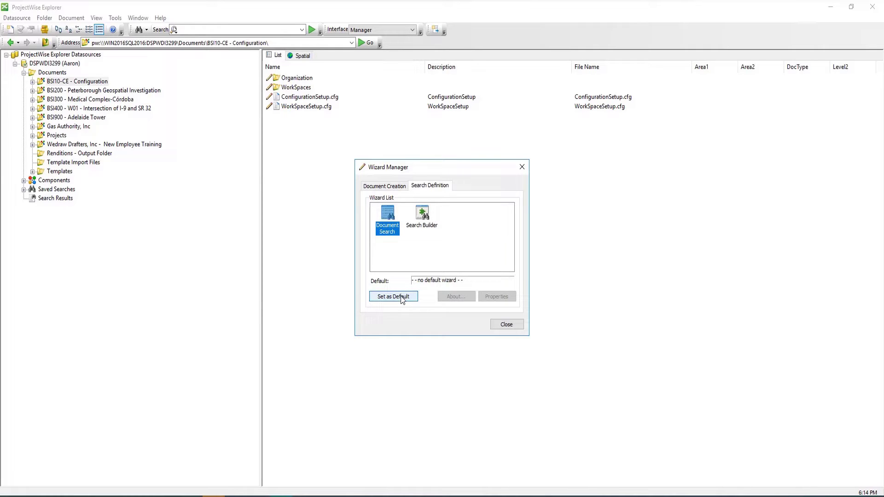
left_click(424, 227)
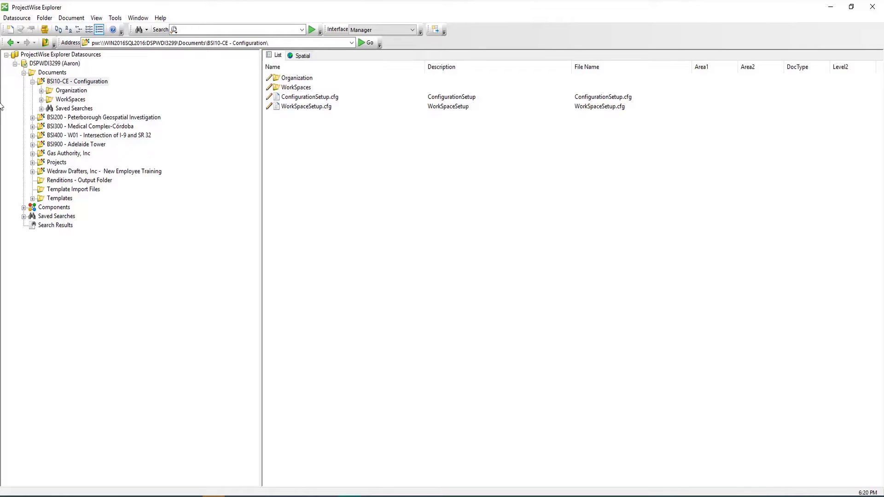
Open and close the search definition chooser from BSI10-CE - Configuration's context menu, then from the toolbar
left_click(79, 83)
right_click(79, 86)
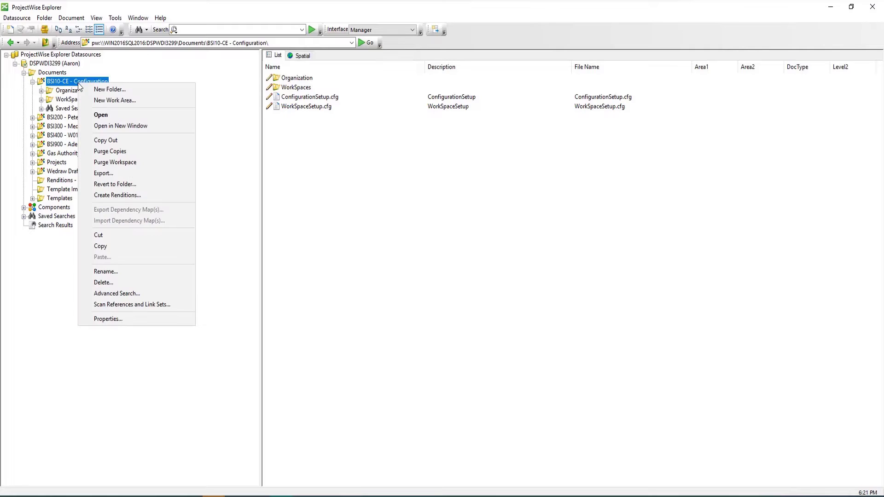
left_click(121, 295)
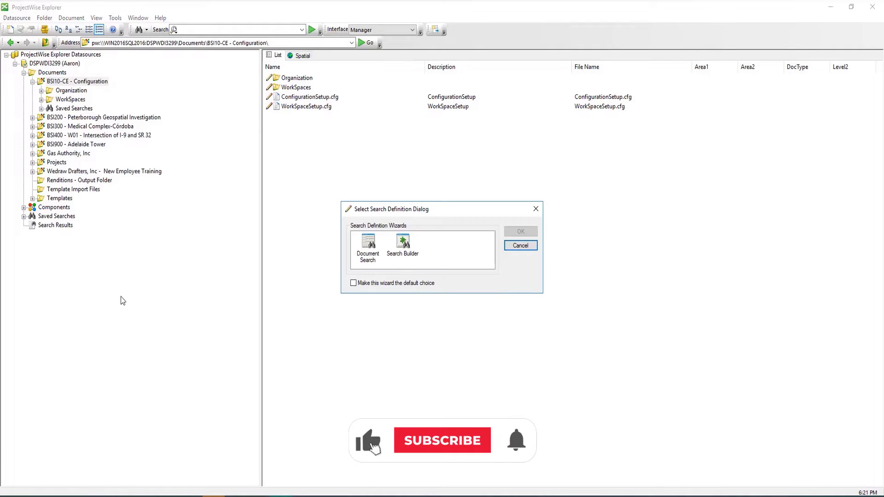
left_click(536, 209)
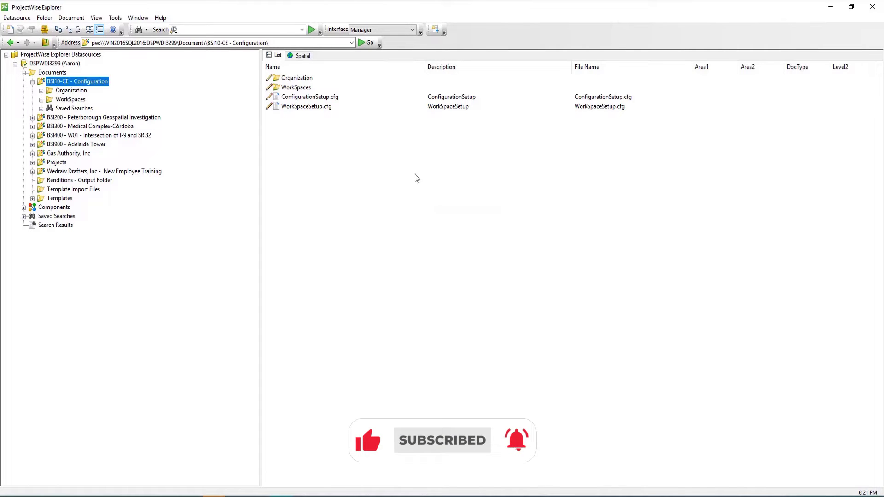
left_click(139, 30)
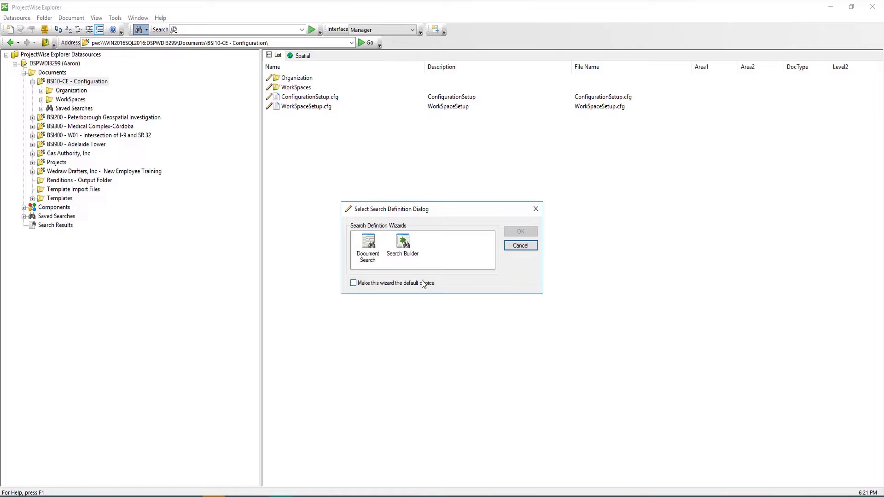
left_click(533, 247)
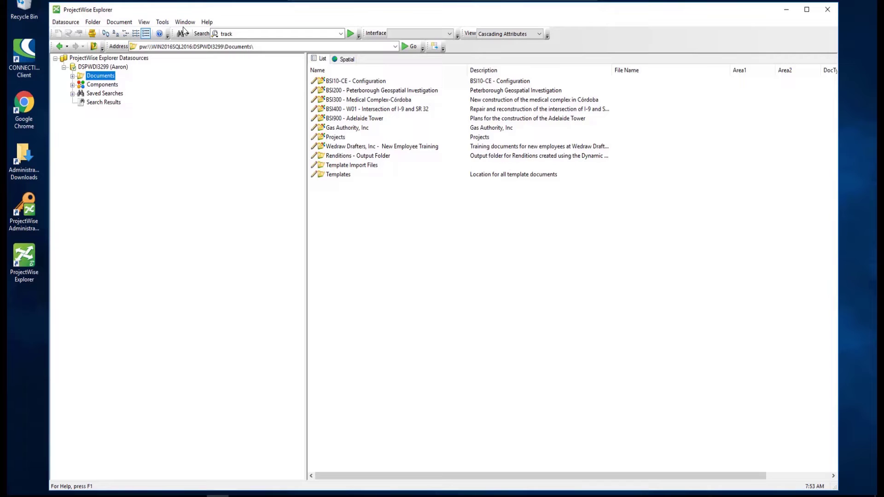
Start a Search Builder advanced search in the Documents folder
left_click(180, 37)
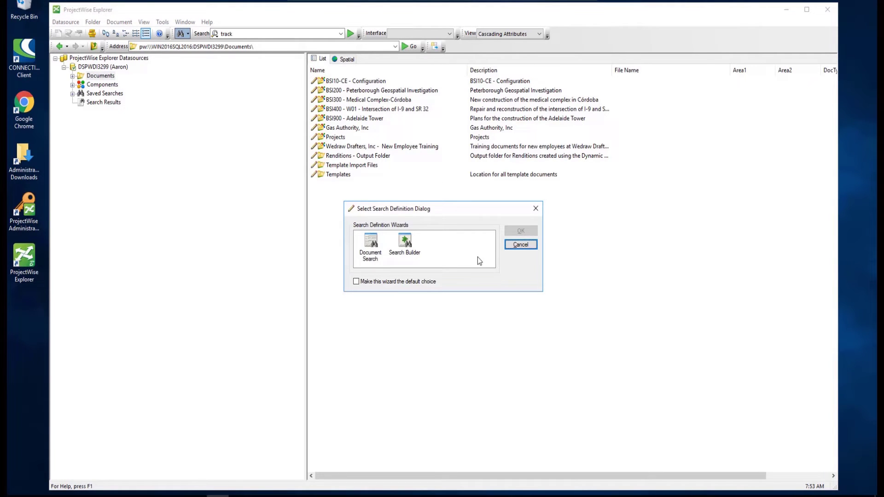
left_click(407, 247)
left_click(530, 233)
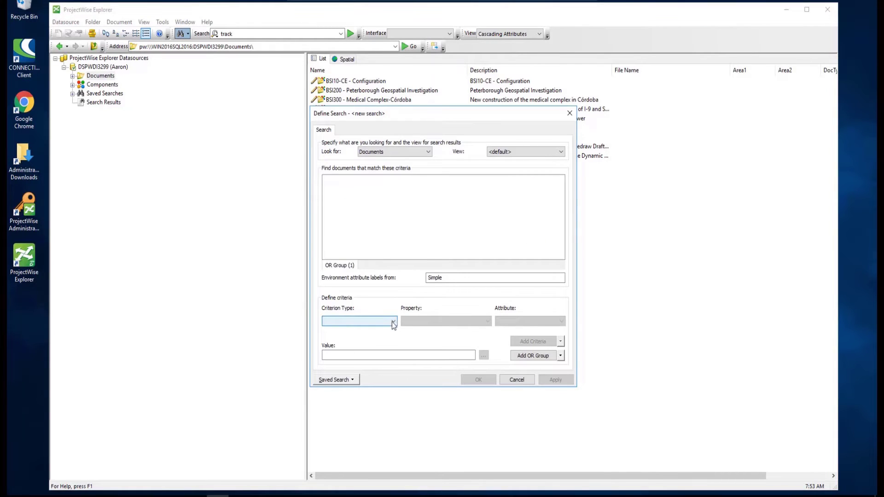
Add the General Properties criterion Application is 'AutoCAD' and run it to list .dwg files
left_click(394, 322)
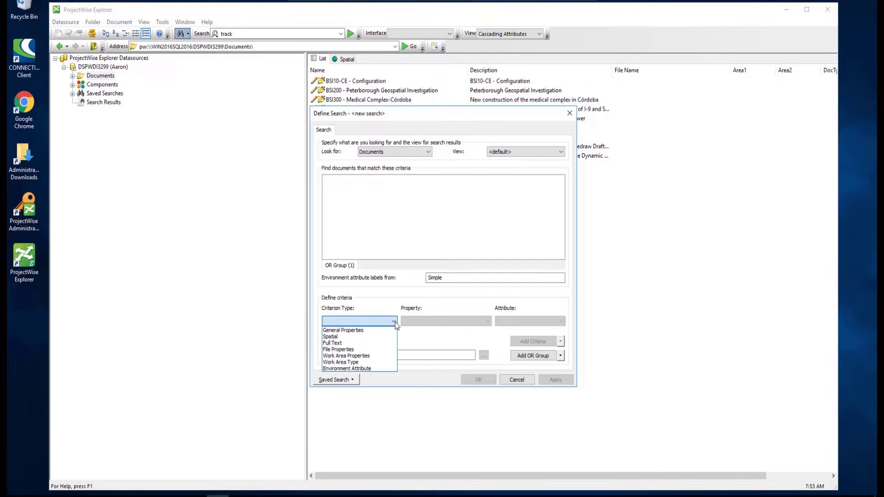
left_click(385, 330)
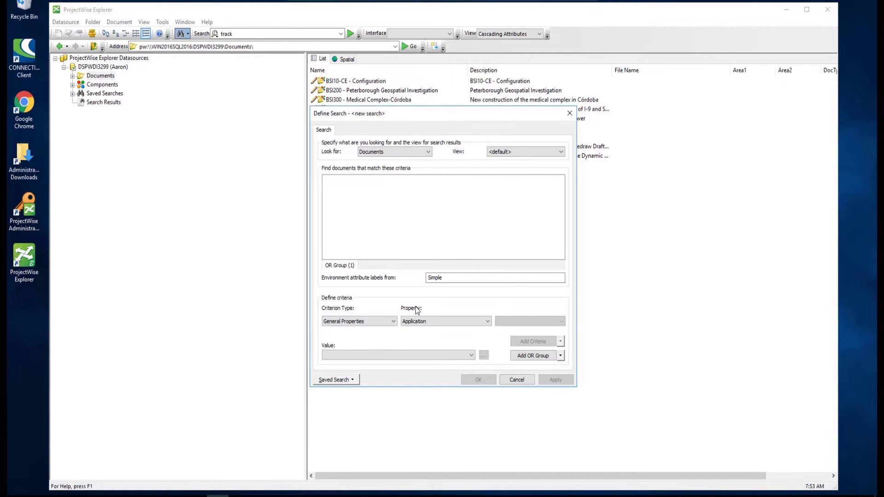
left_click(447, 322)
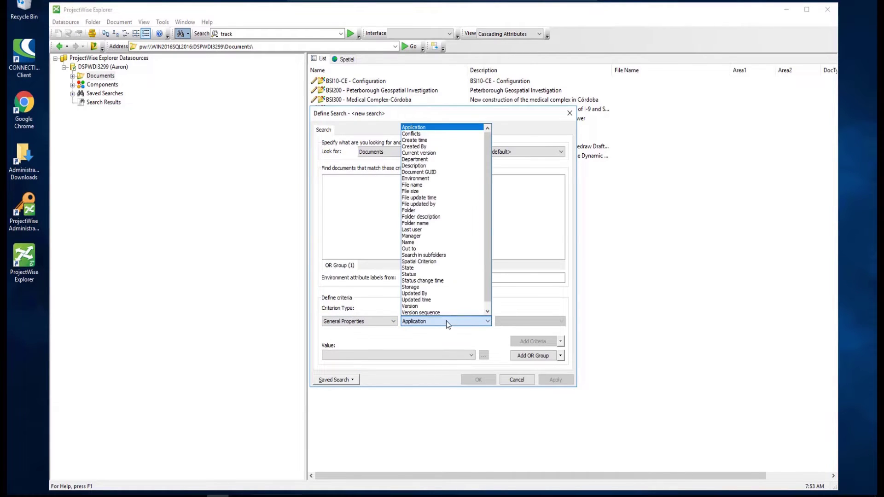
left_click(449, 128)
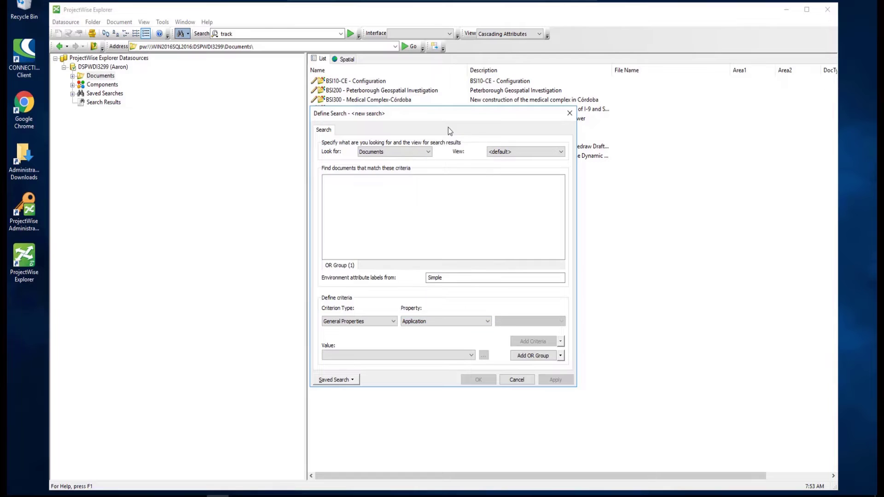
left_click(468, 356)
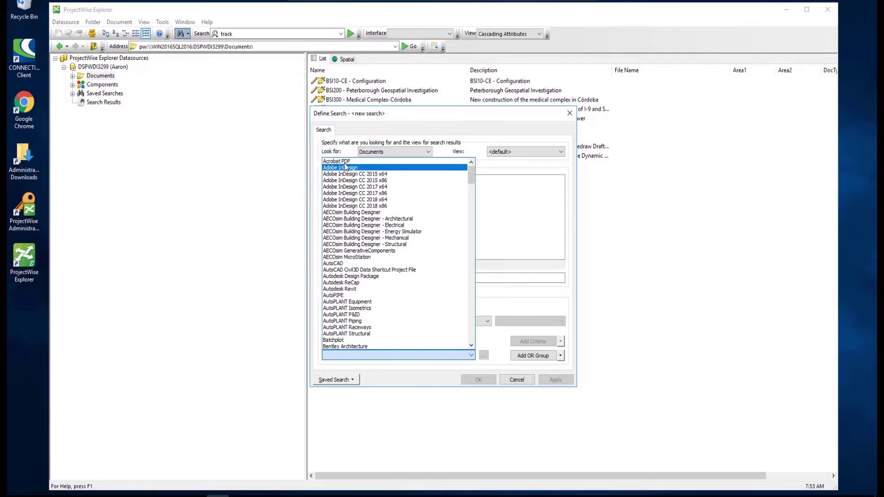
left_click(355, 264)
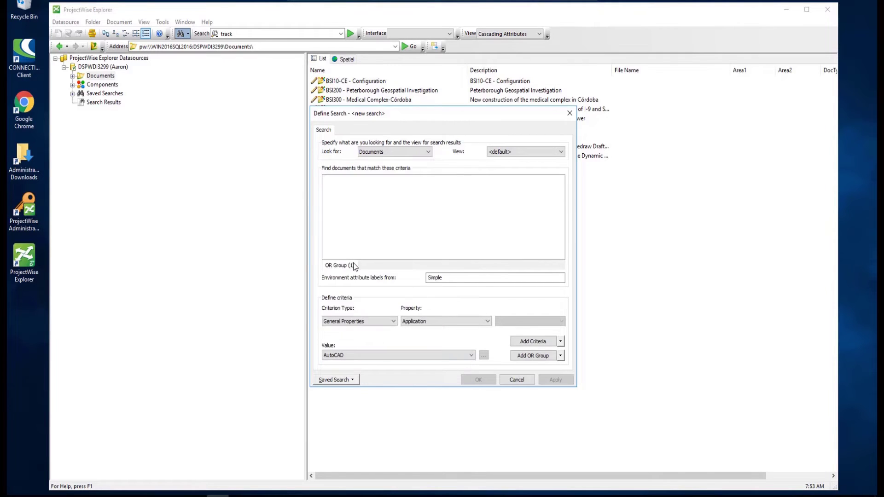
left_click(547, 343)
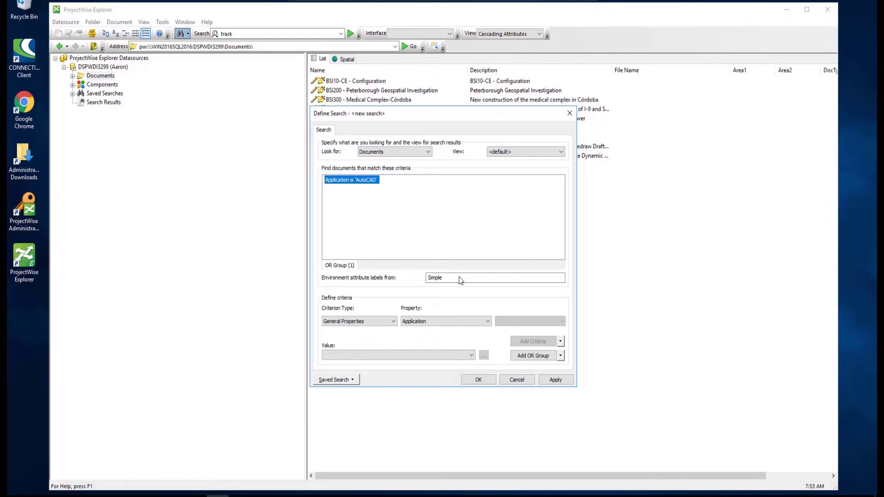
left_click(558, 381)
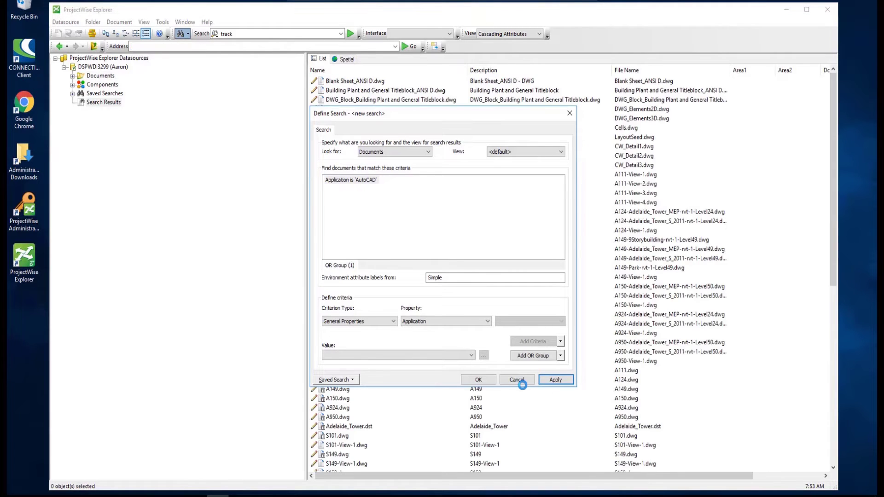
left_click(477, 380)
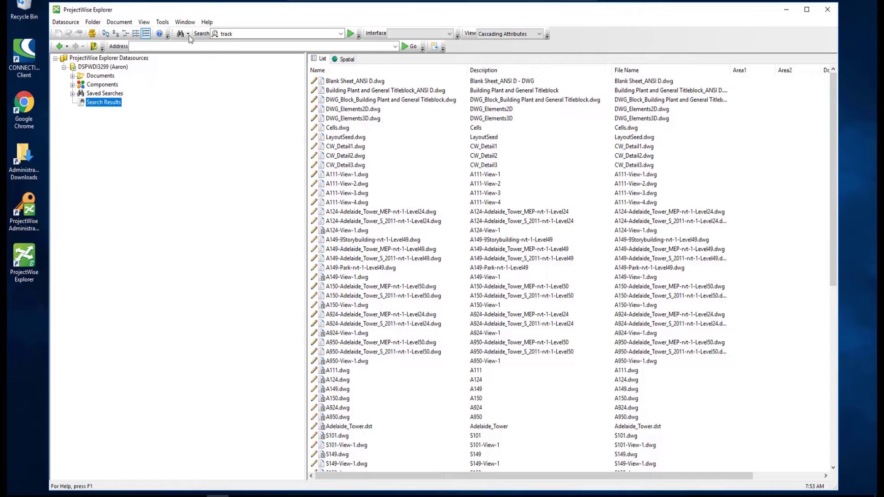
From the Documents folder, open the Document Search form for a new advanced search
left_click(109, 75)
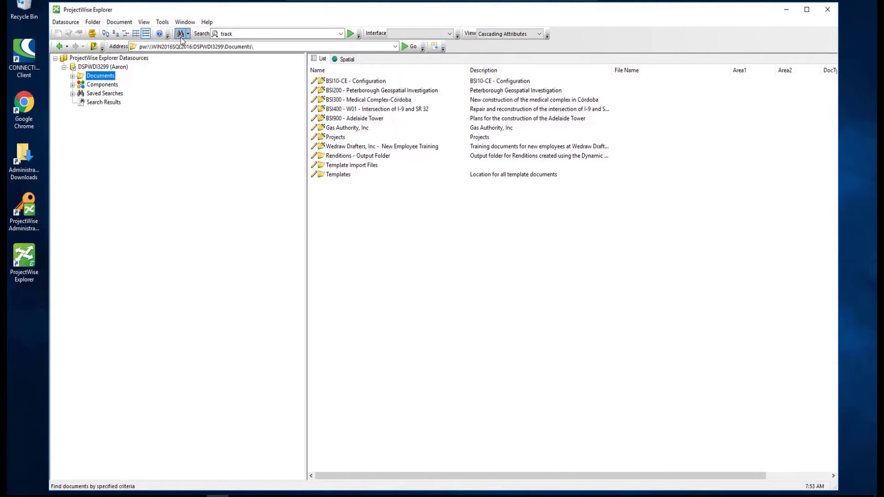
left_click(180, 35)
left_click(374, 253)
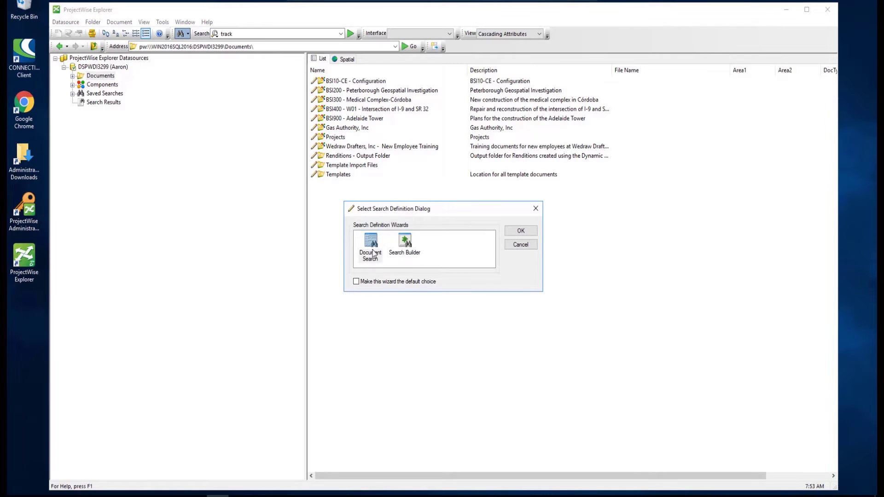
left_click(373, 254)
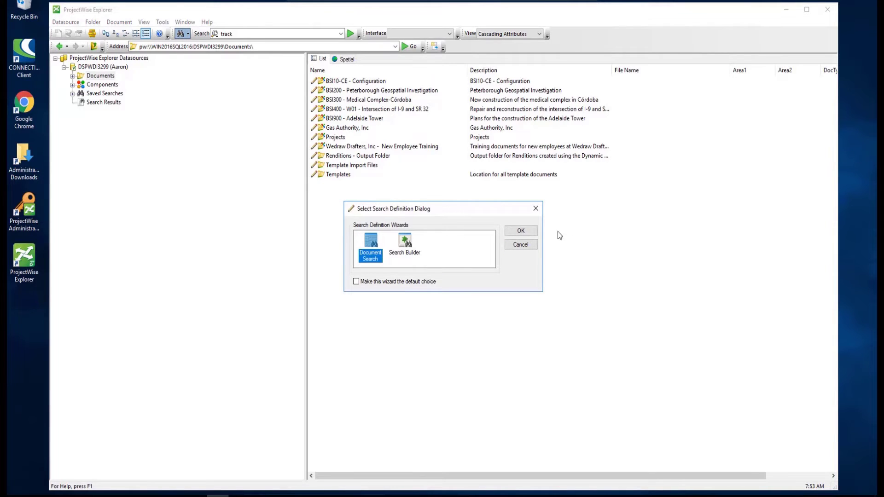
left_click(515, 233)
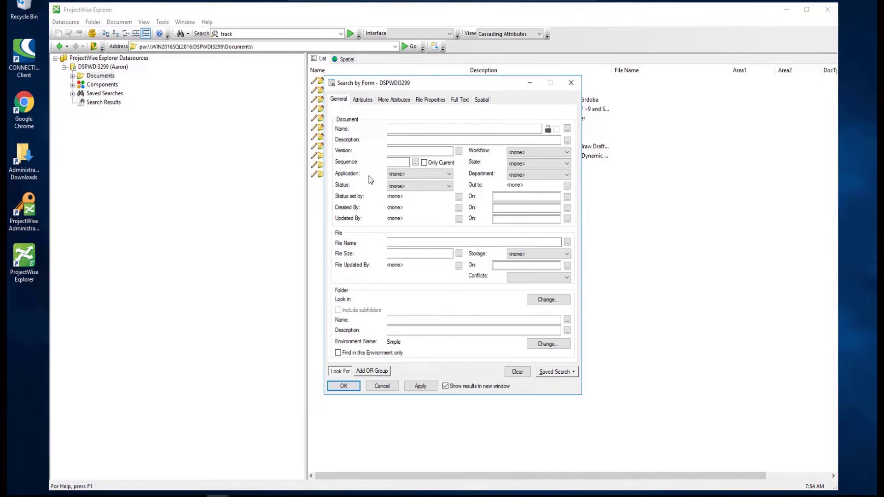
Search by form for AutoCAD documents, review the .dwg results in Search2, then close it
left_click(410, 173)
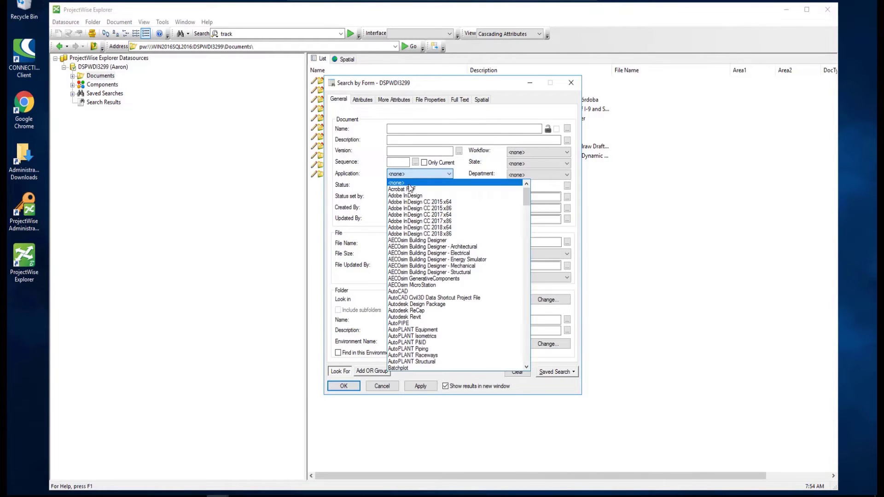
left_click(418, 292)
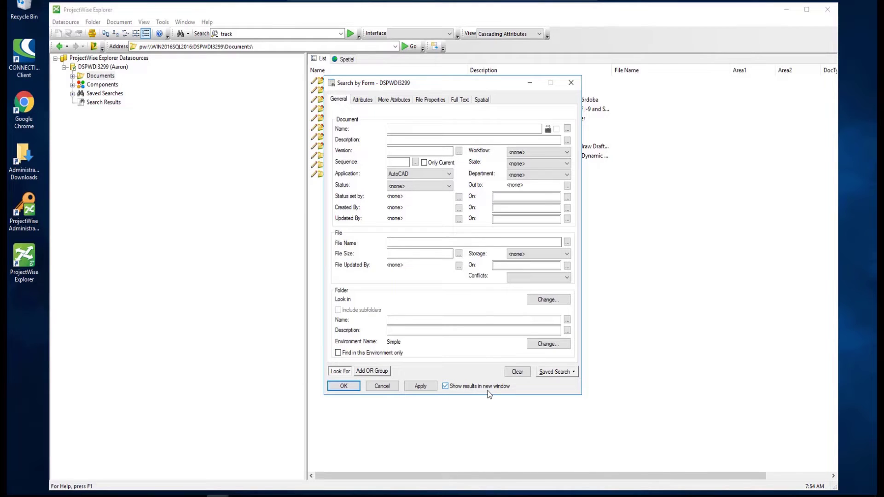
left_click(426, 386)
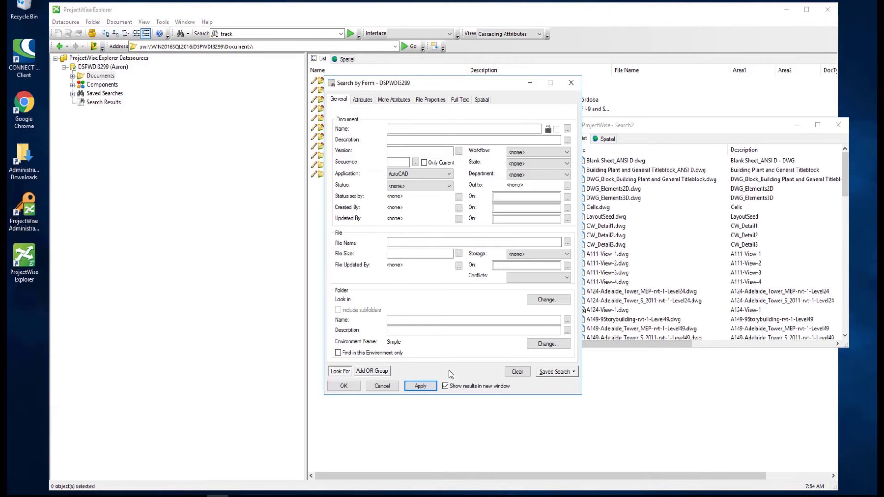
left_click_drag(770, 126, 654, 176)
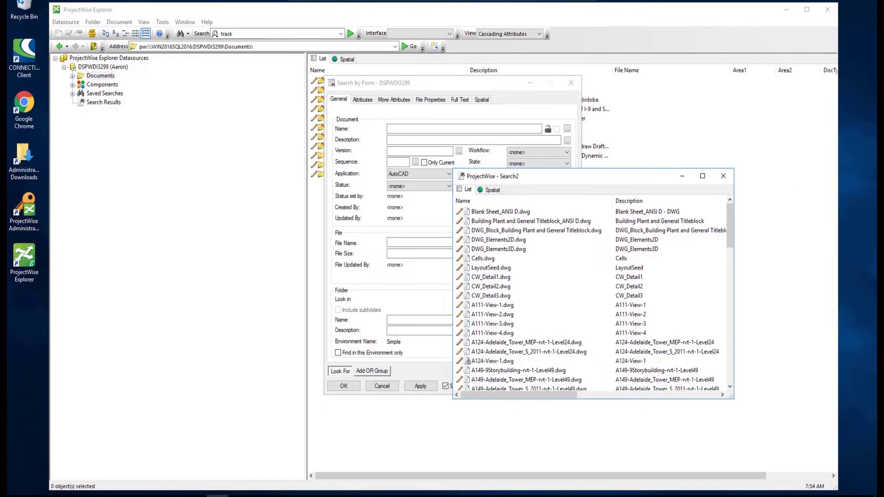
left_click(723, 177)
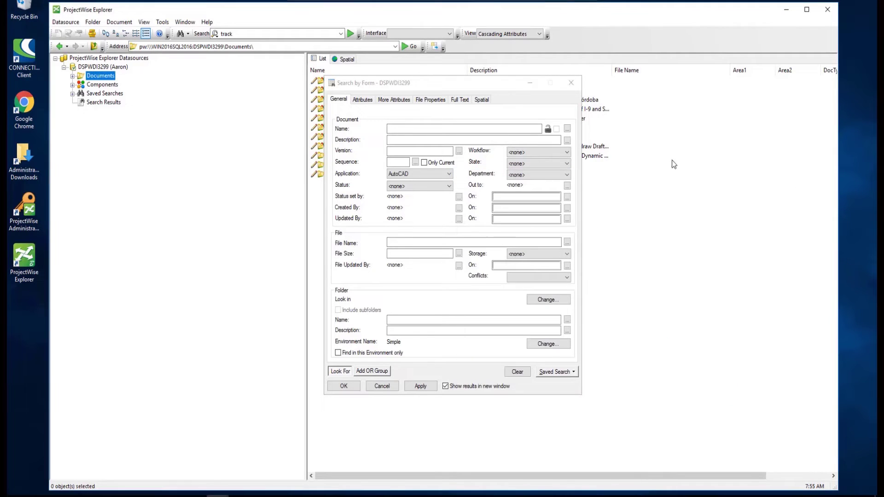
Close Search by Form and bring up the BSI10-CE - Configuration folder's context menu under Documents
left_click(571, 82)
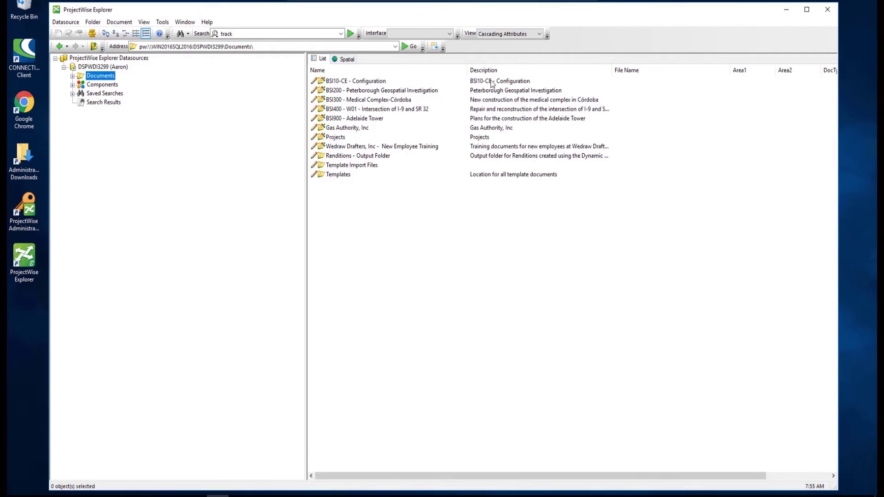
left_click(73, 76)
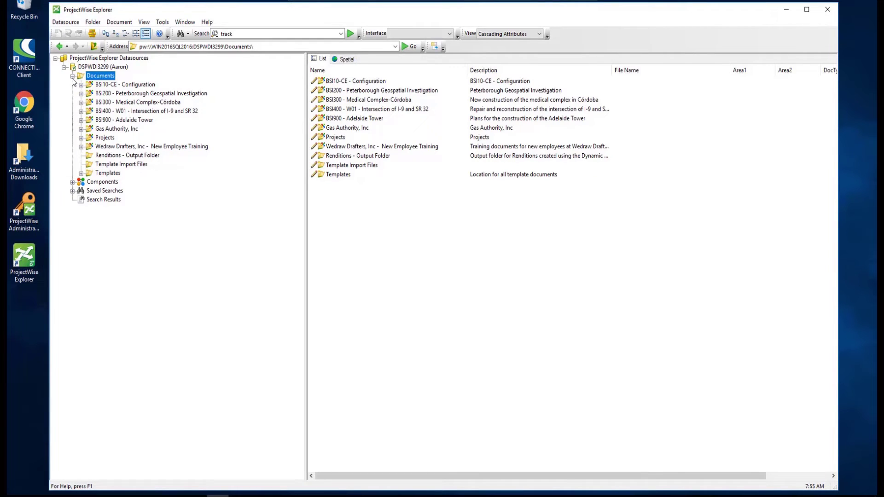
left_click(127, 87)
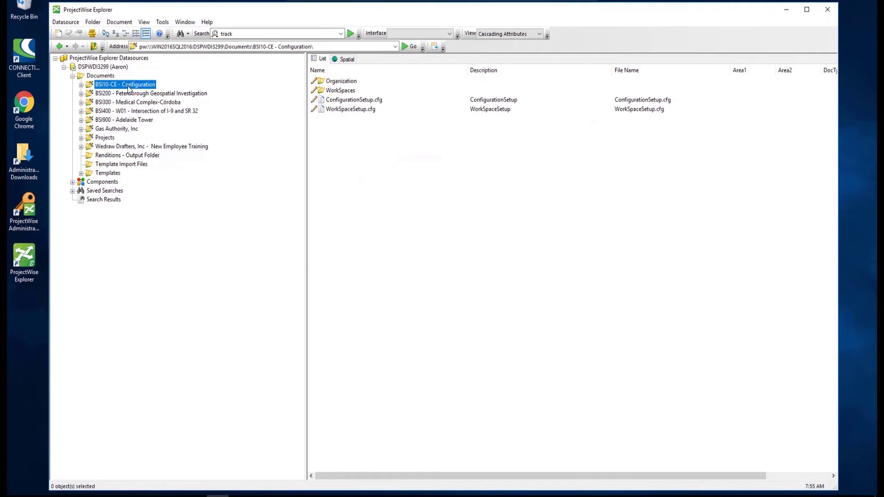
right_click(130, 87)
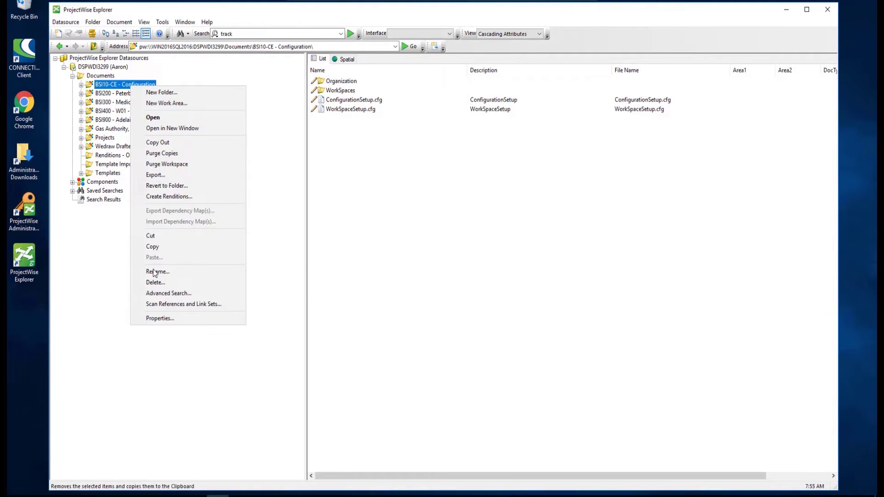
Start a Search Builder search scoped to BSI10-CE - Configuration and its subfolders
left_click(202, 297)
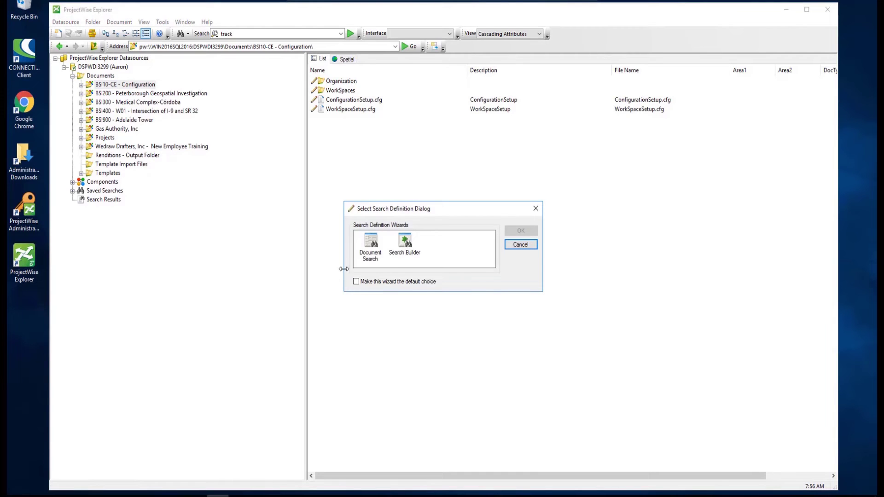
left_click(404, 253)
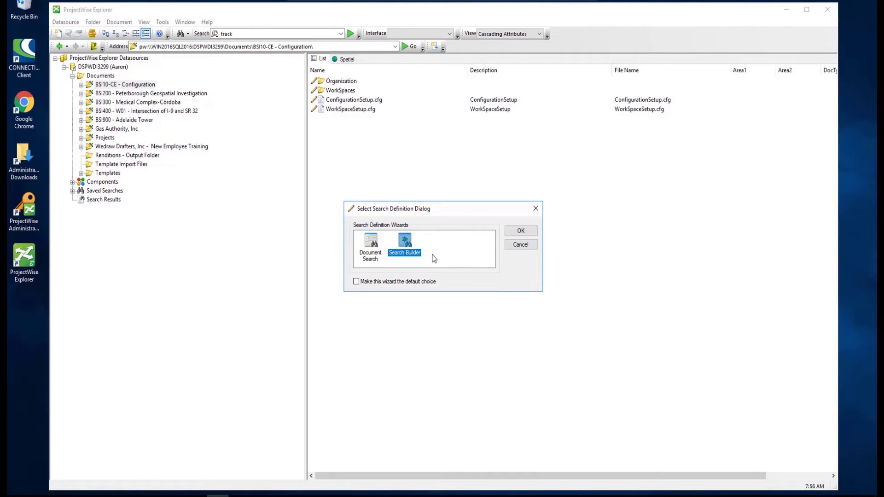
left_click(515, 236)
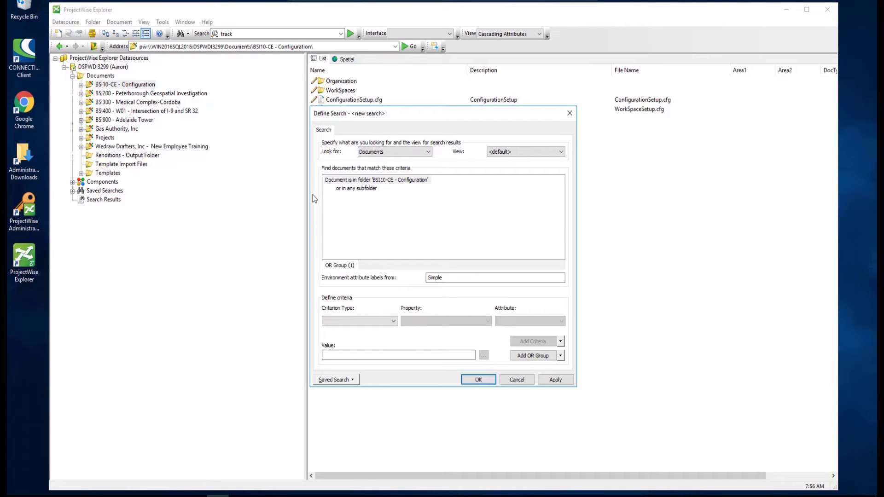
Add the General Properties criterion Application is 'AutoCAD' and apply the folder-scoped search
left_click(394, 322)
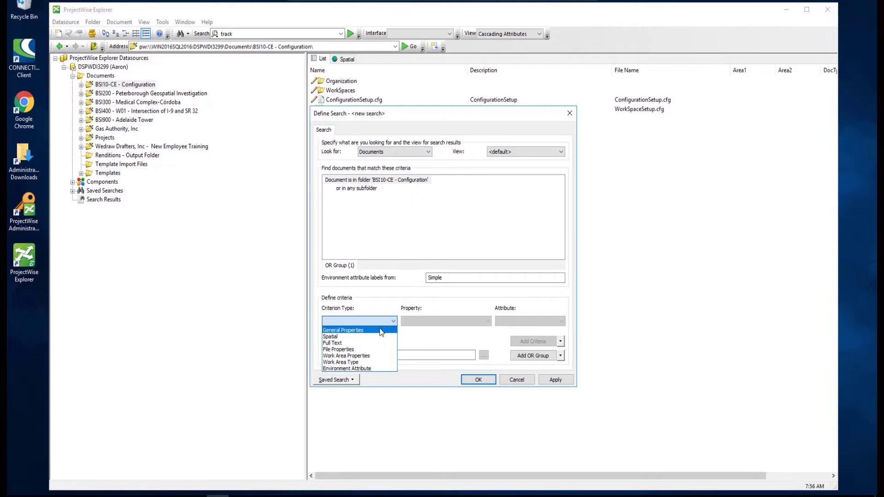
left_click(381, 330)
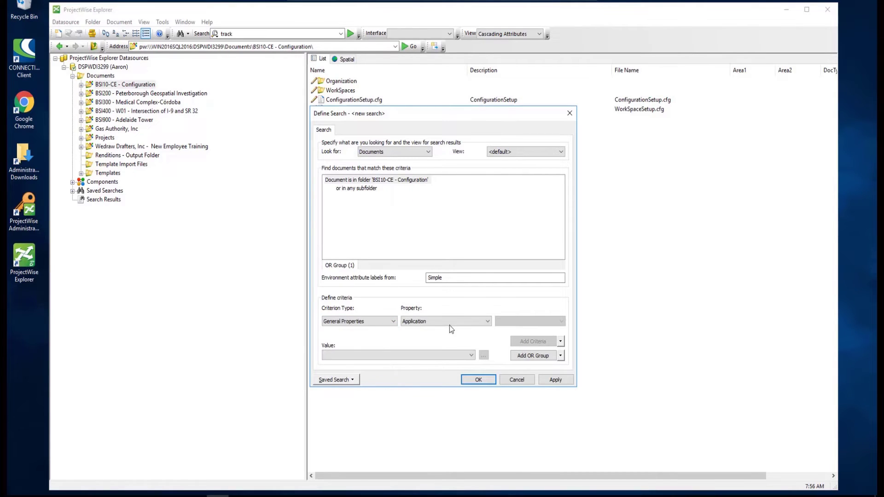
left_click(456, 356)
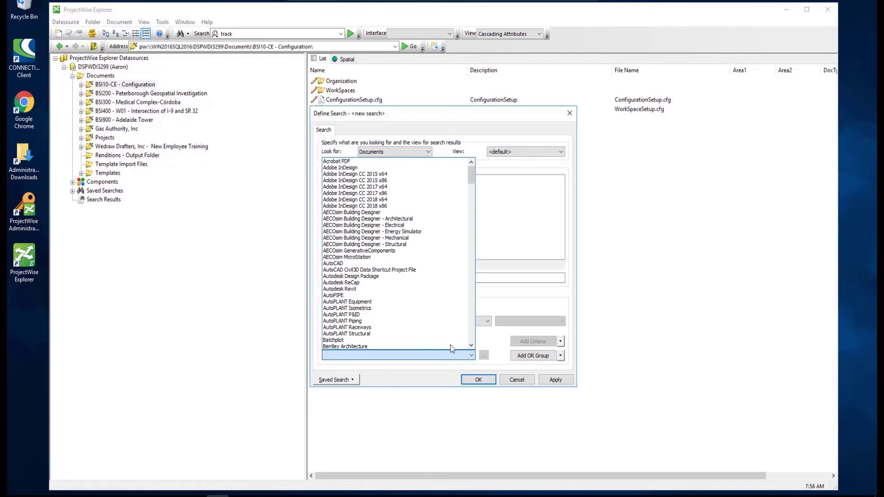
left_click(353, 263)
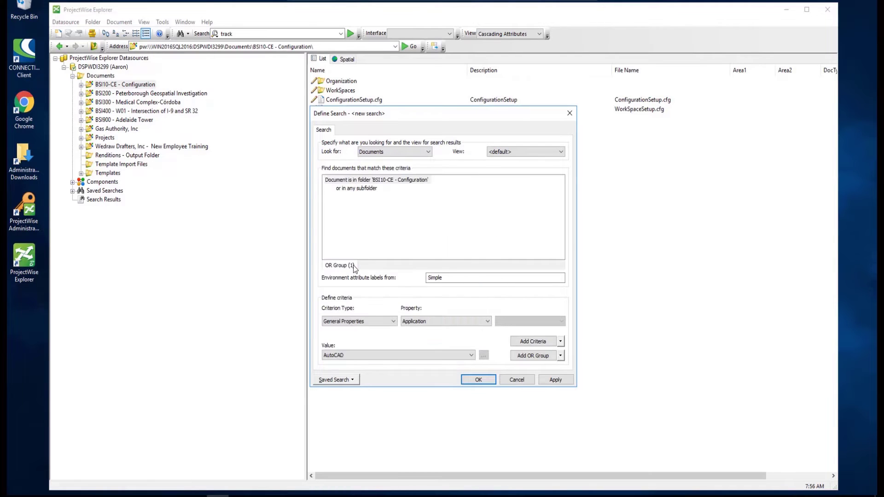
left_click(532, 343)
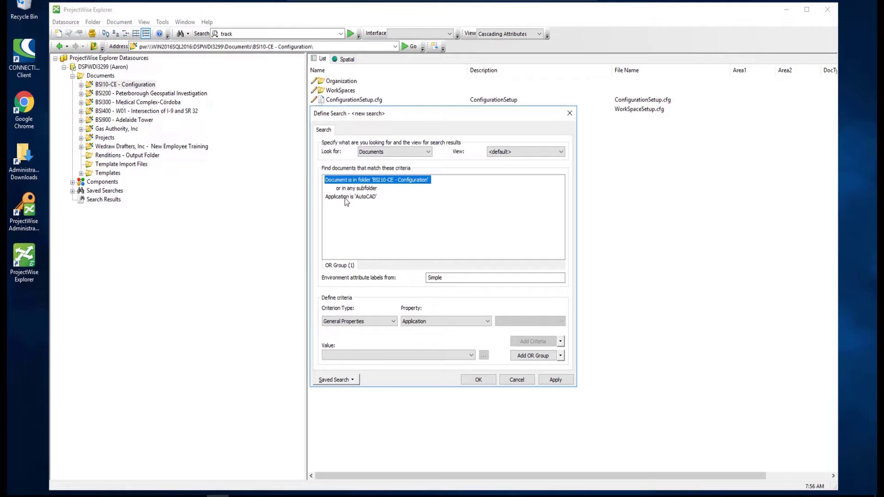
left_click(559, 382)
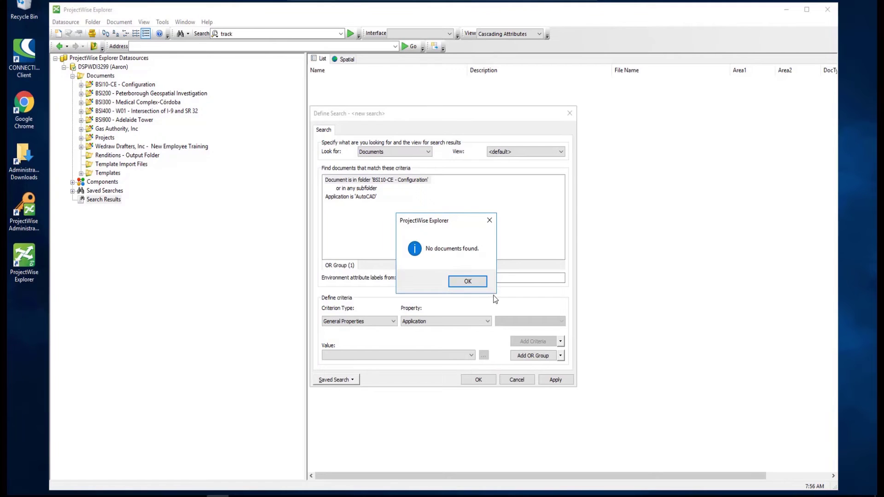
Dismiss 'No documents found', rerun the AutoCAD search with OK, and dismiss the notice again
left_click(468, 282)
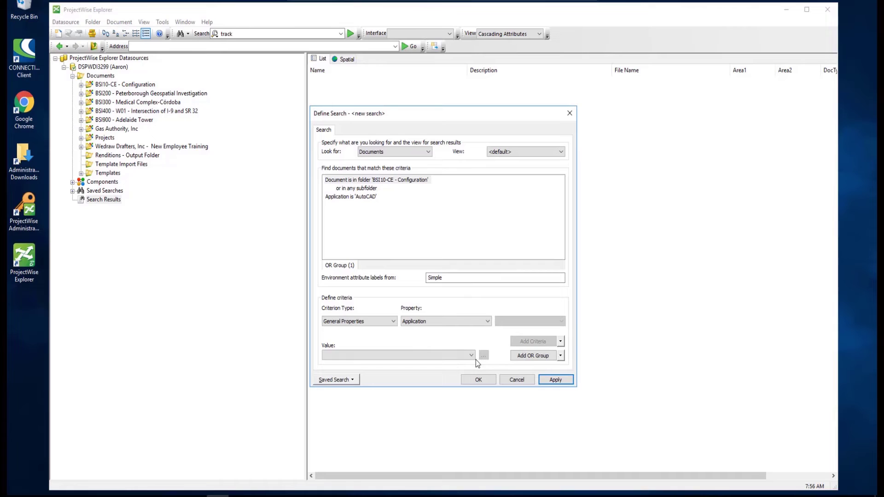
left_click(338, 198)
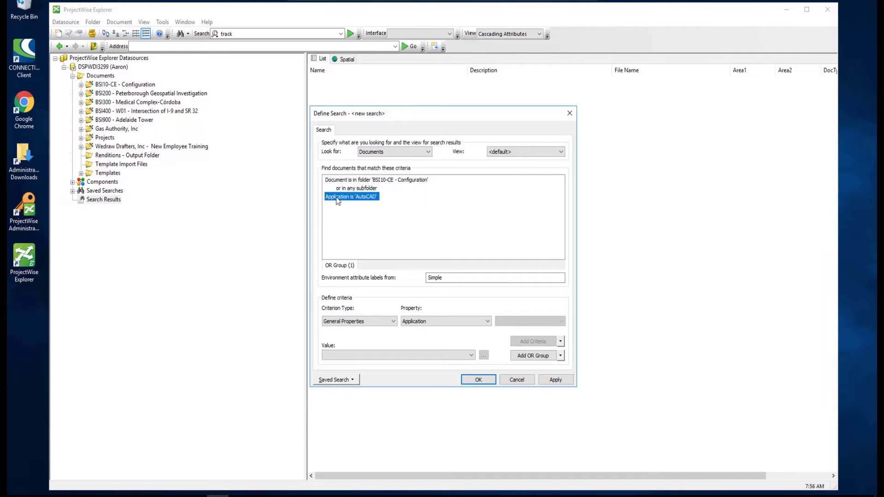
left_click(492, 383)
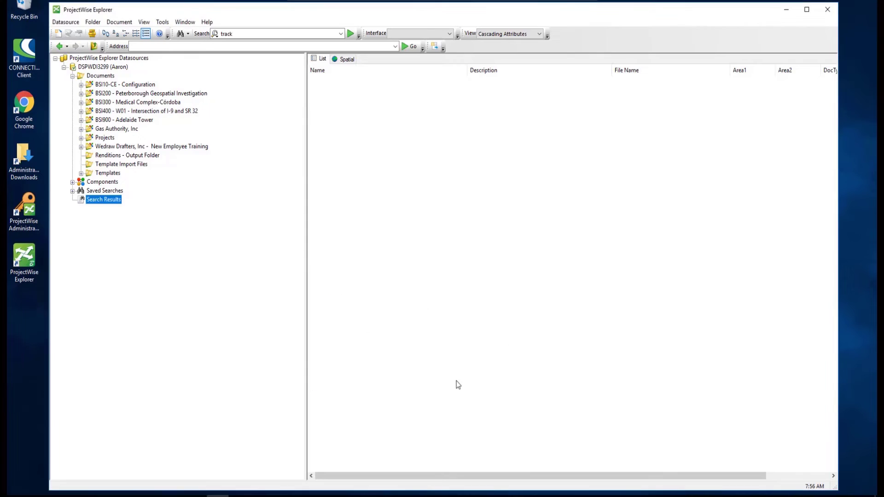
left_click(486, 286)
Open a Document Search form scoped to the BSI10-CE - Configuration folder
left_click(119, 86)
right_click(121, 88)
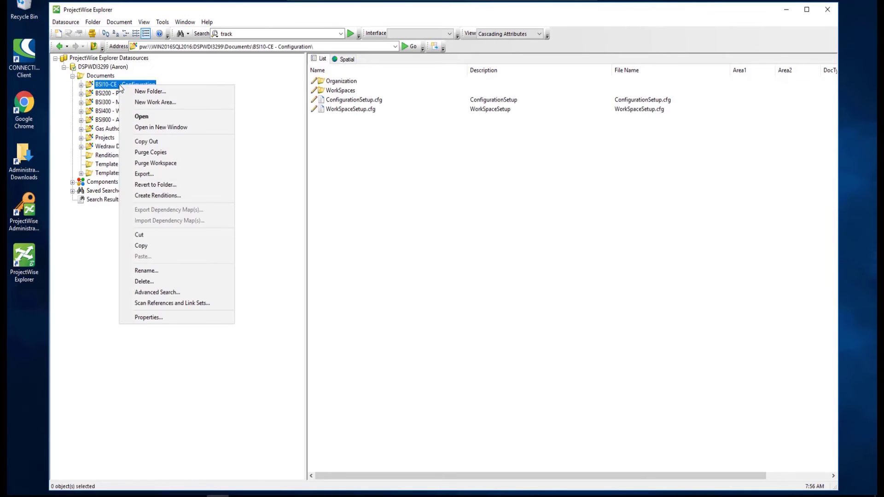
left_click(181, 293)
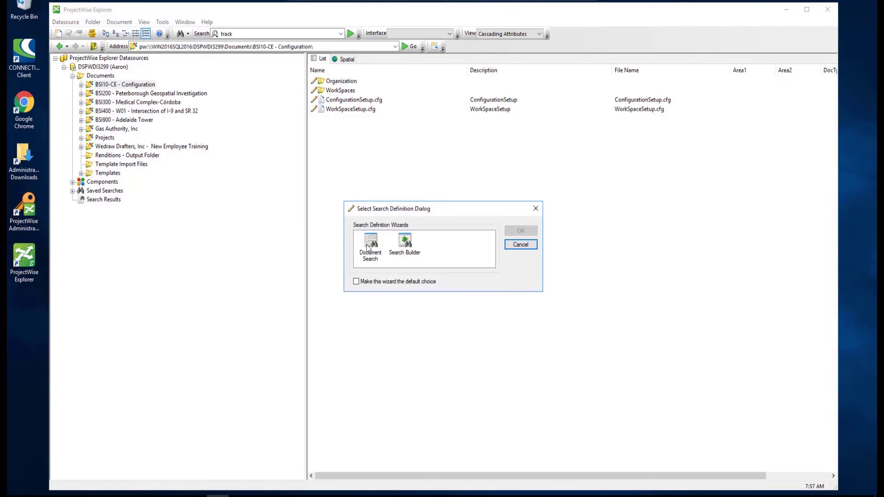
left_click(373, 249)
left_click(521, 232)
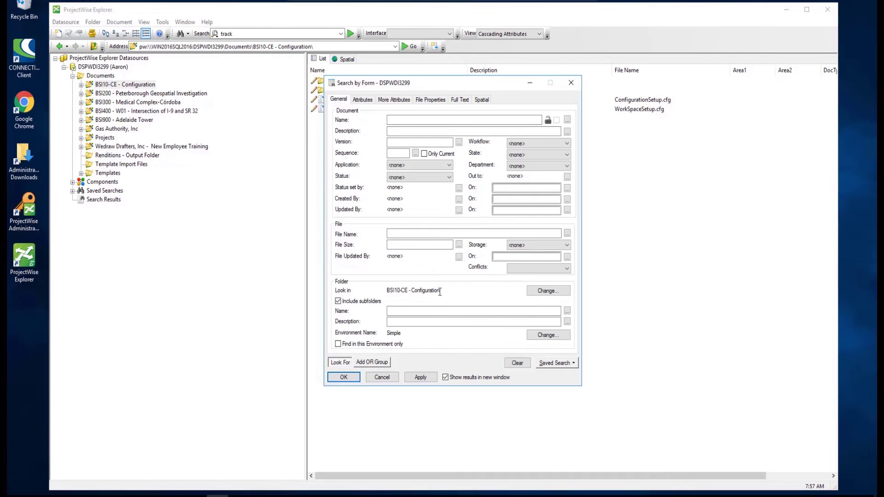
Limit the form search to Acrobat PDF documents
left_click_drag(440, 292, 384, 289)
left_click(449, 165)
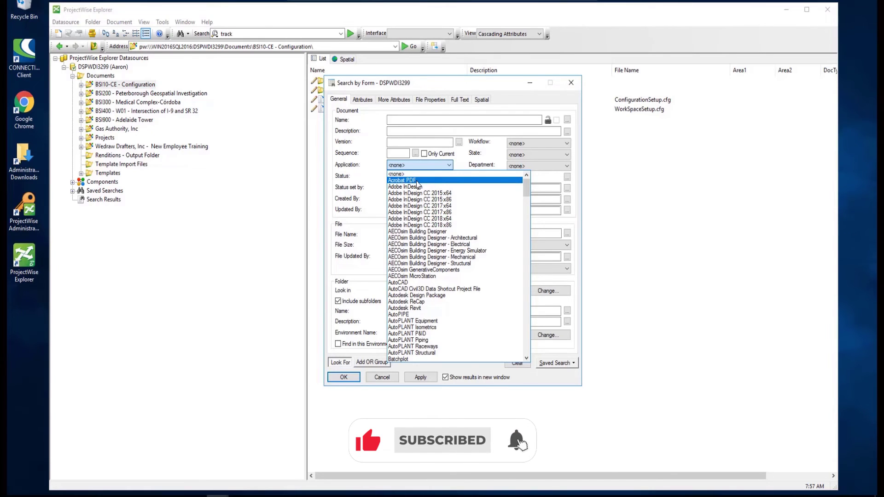
left_click(417, 180)
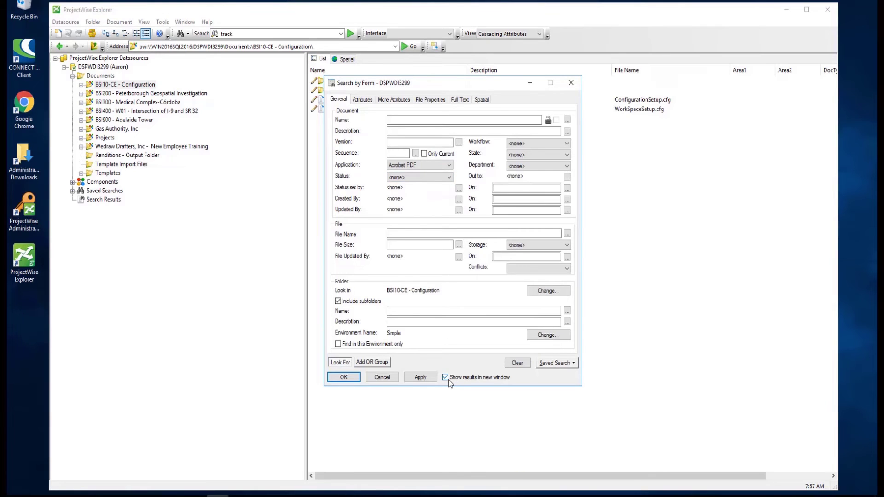
Run the PDF search listing README.pdf and MetroStation.pdf, then check 'Find in this Environment only'
left_click(417, 379)
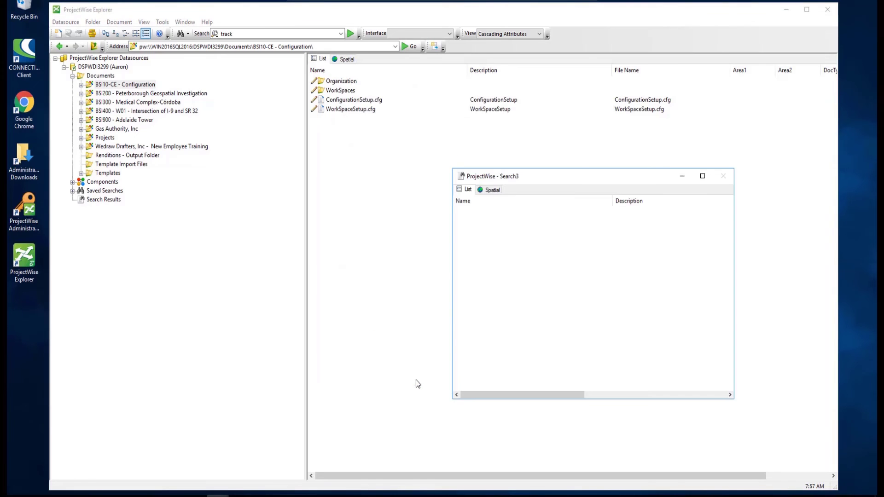
left_click_drag(646, 176, 748, 143)
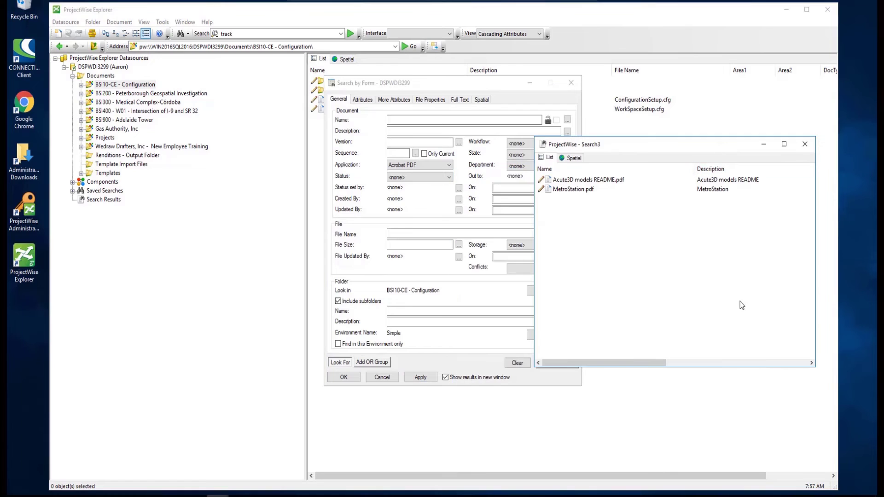
left_click(448, 344)
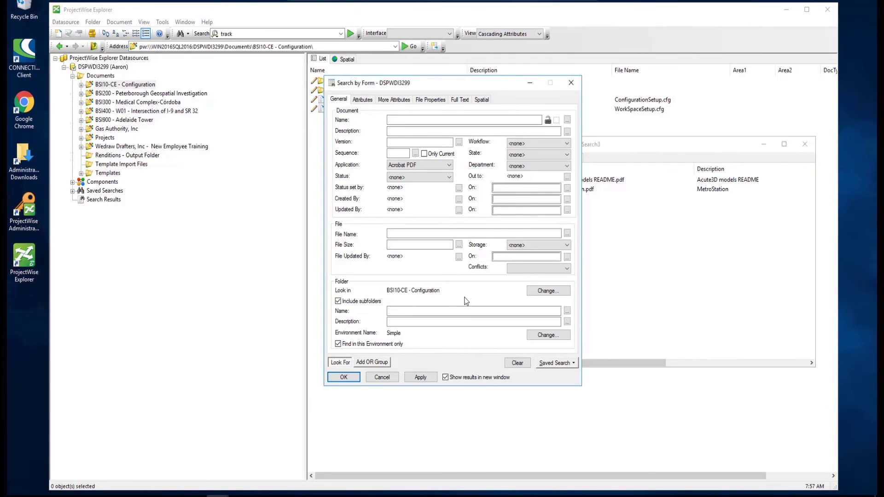
Change the Application filter in Search by Form to MicroStation
left_click(450, 166)
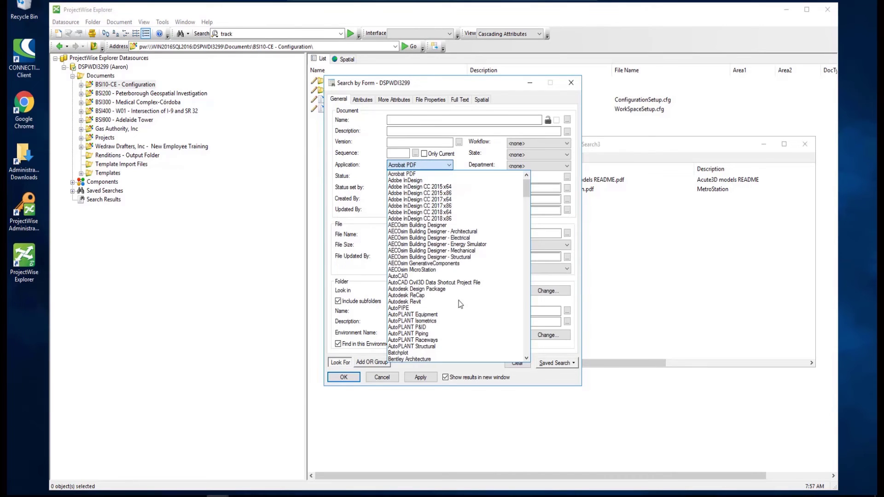
scroll(442, 354, "down", 6)
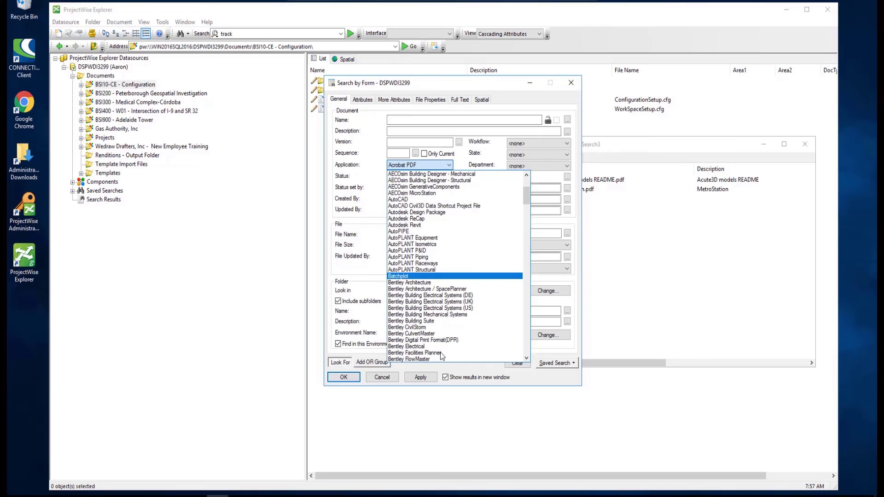
scroll(444, 352, "down", 10)
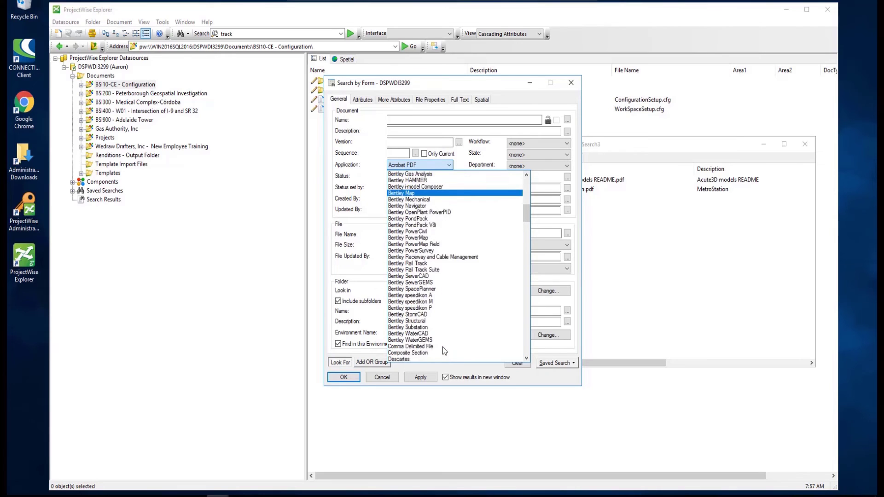
scroll(444, 351, "down", 5)
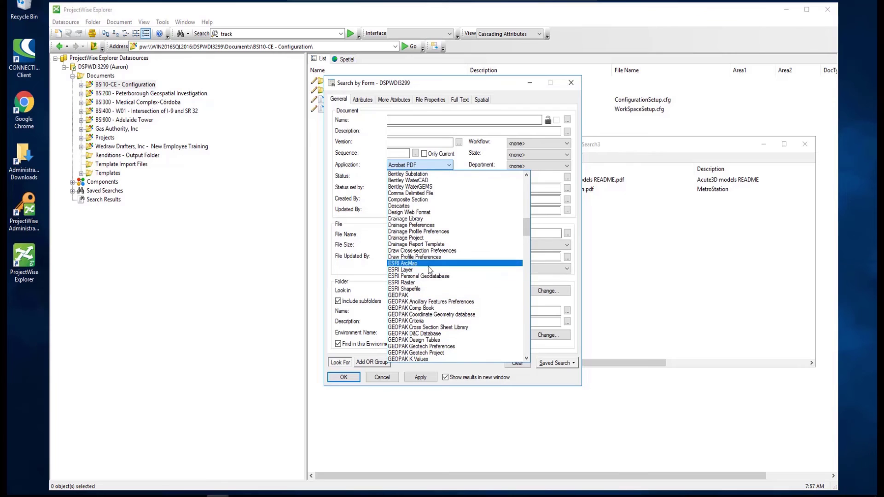
scroll(429, 270, "down", 3)
scroll(428, 270, "down", 1)
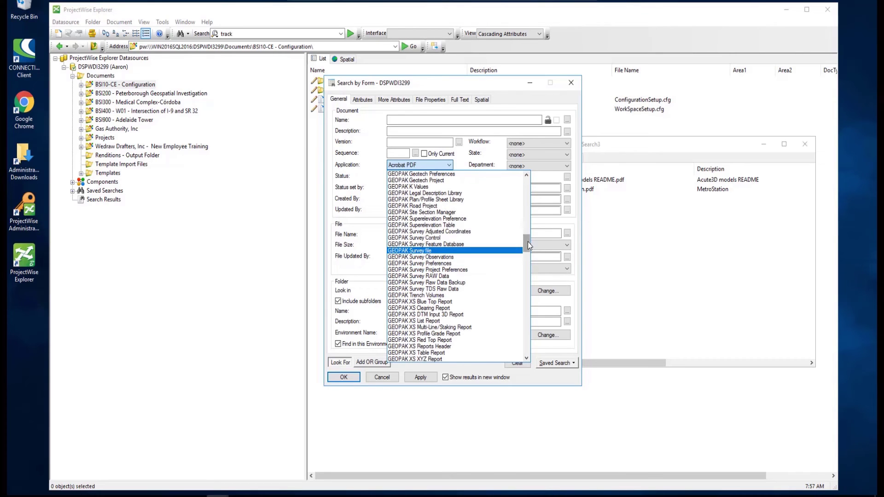
left_click_drag(526, 243, 526, 282)
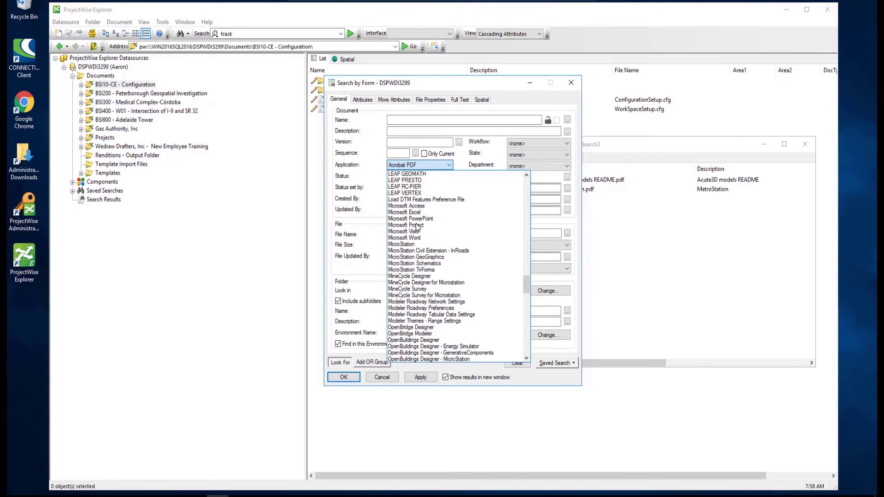
left_click(417, 244)
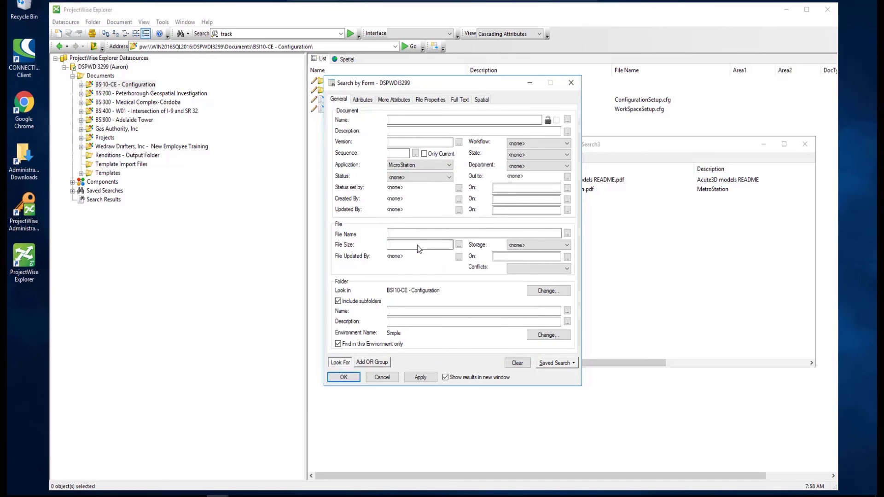
Run the MicroStation search, arranging the Search4 DGN results beside the Search3 PDF results
left_click(421, 377)
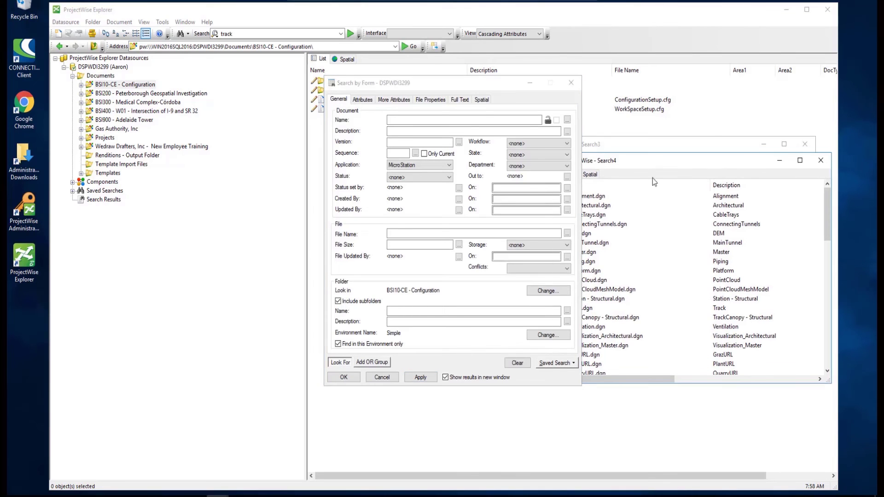
left_click_drag(651, 160, 686, 204)
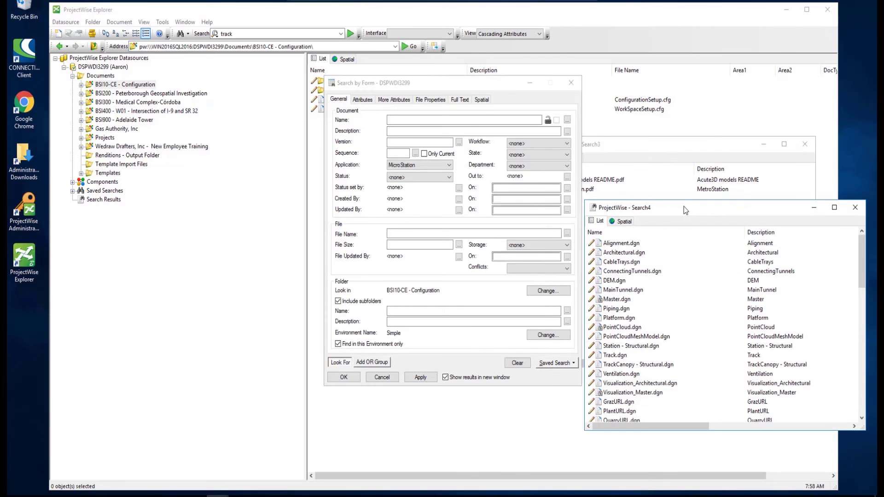
left_click(651, 144)
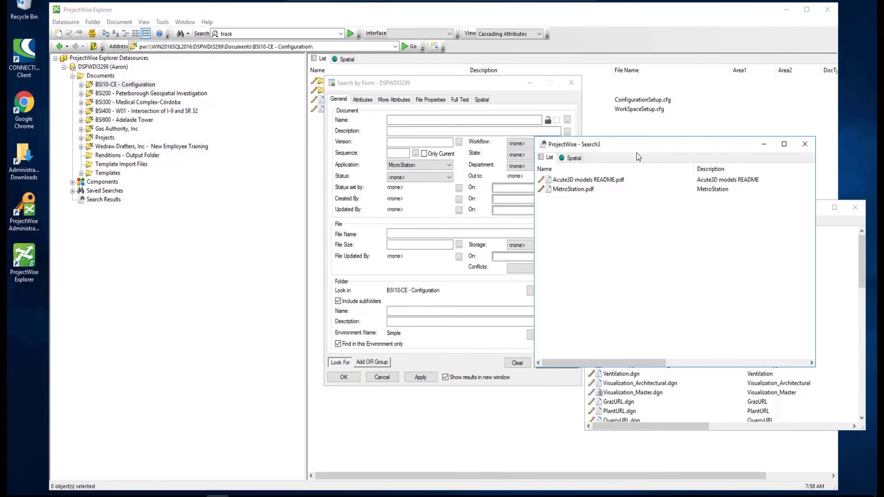
Open the 3DModel folder containing MainTunnel.dgn from the Search4 results
left_click(850, 294)
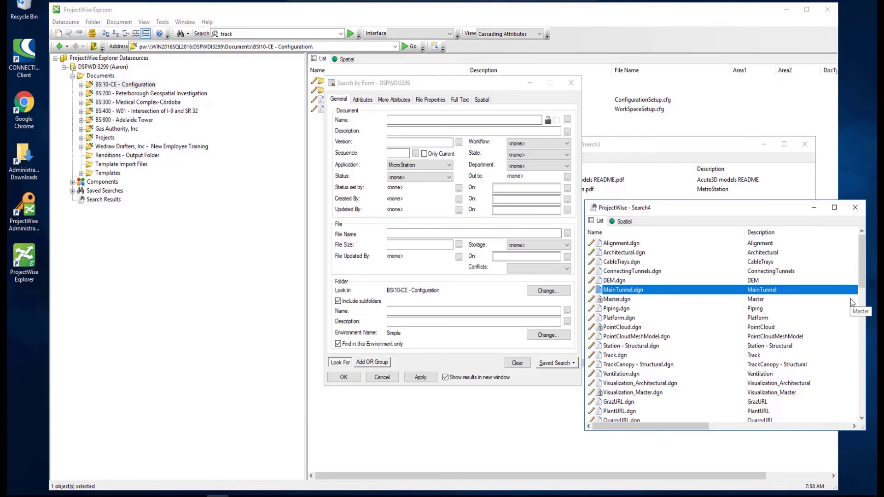
right_click(642, 293)
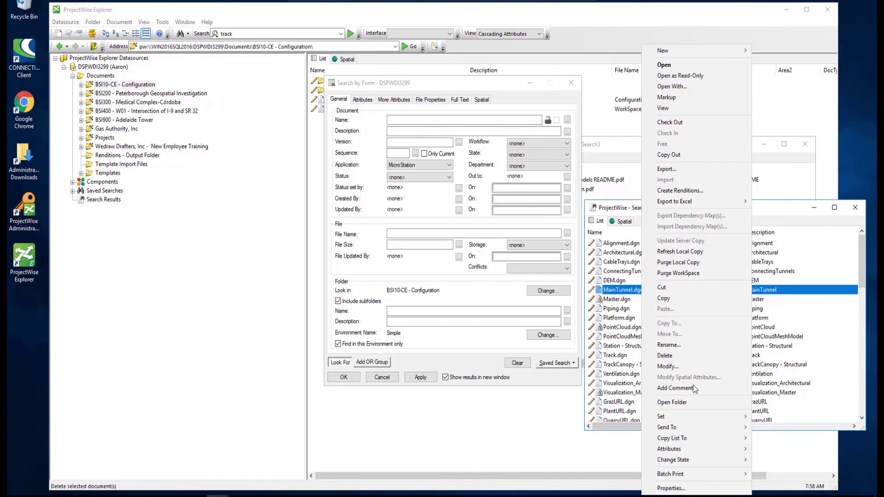
left_click(700, 404)
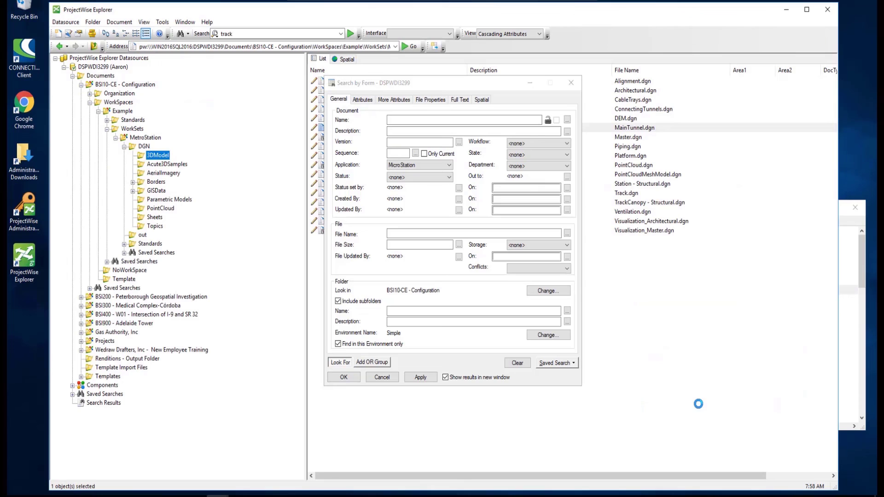
Drag the Search by Form dialog to the lower right, uncovering the 3DModel file list
left_click(524, 78)
left_click_drag(706, 183, 720, 184)
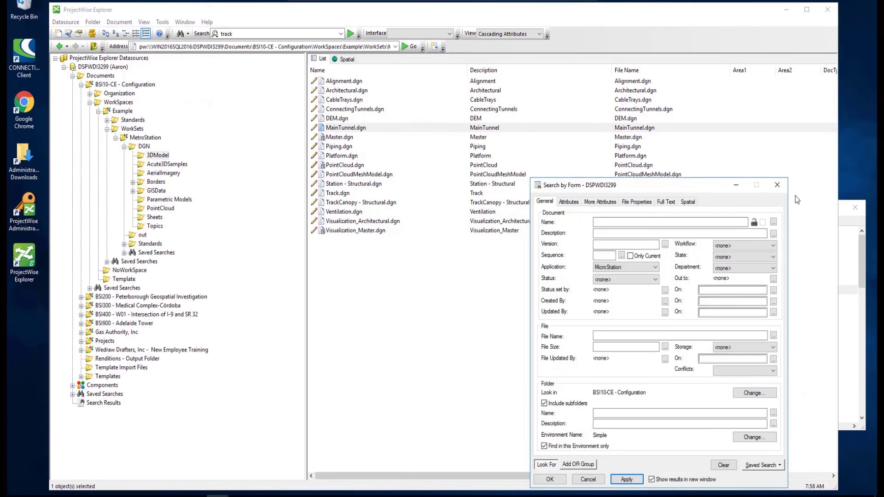